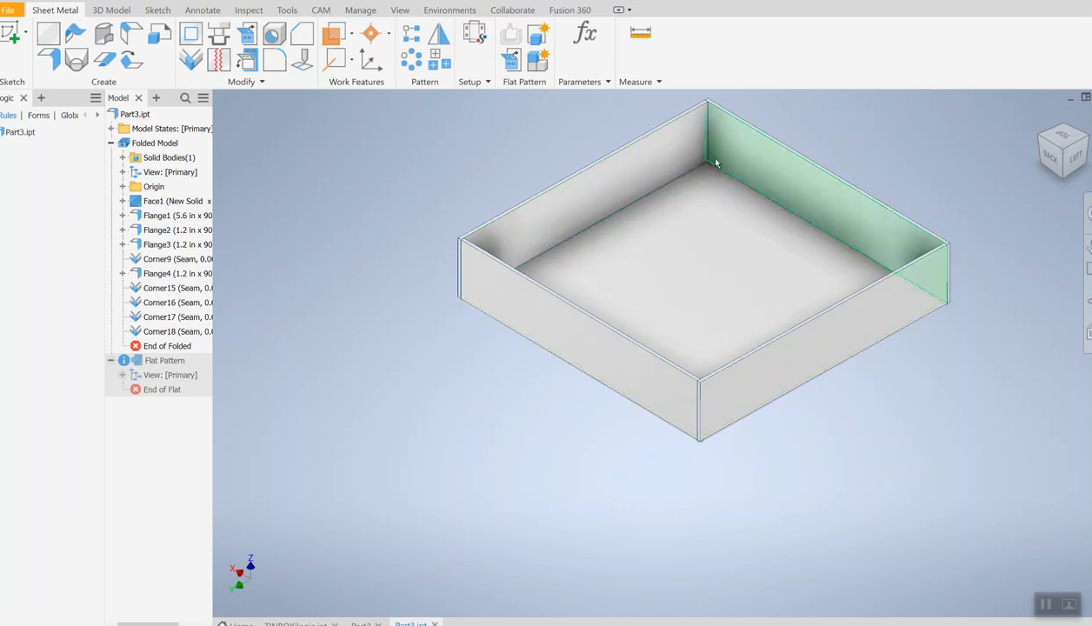
Examine the corner relief where the two back walls meet the floor inside the sheet metal box
scroll(715, 161, "up", 9)
scroll(712, 160, "down", 11)
scroll(583, 139, "down", 1)
middle_click_drag(582, 139, 577, 205)
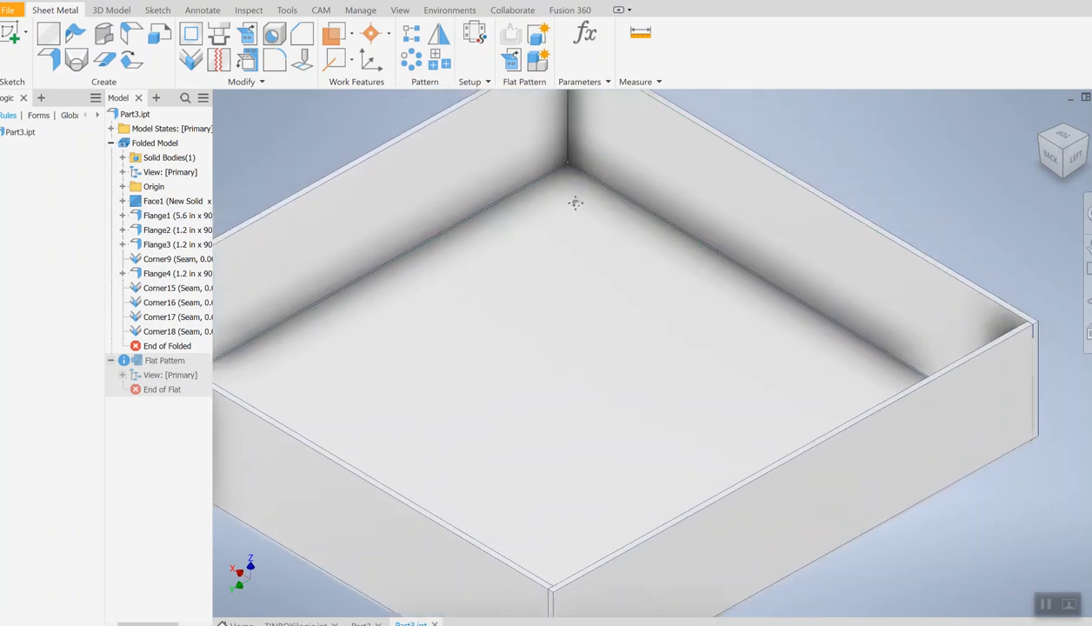
scroll(566, 200, "down", 5)
scroll(574, 230, "down", 4)
middle_click_drag(554, 223, 662, 267)
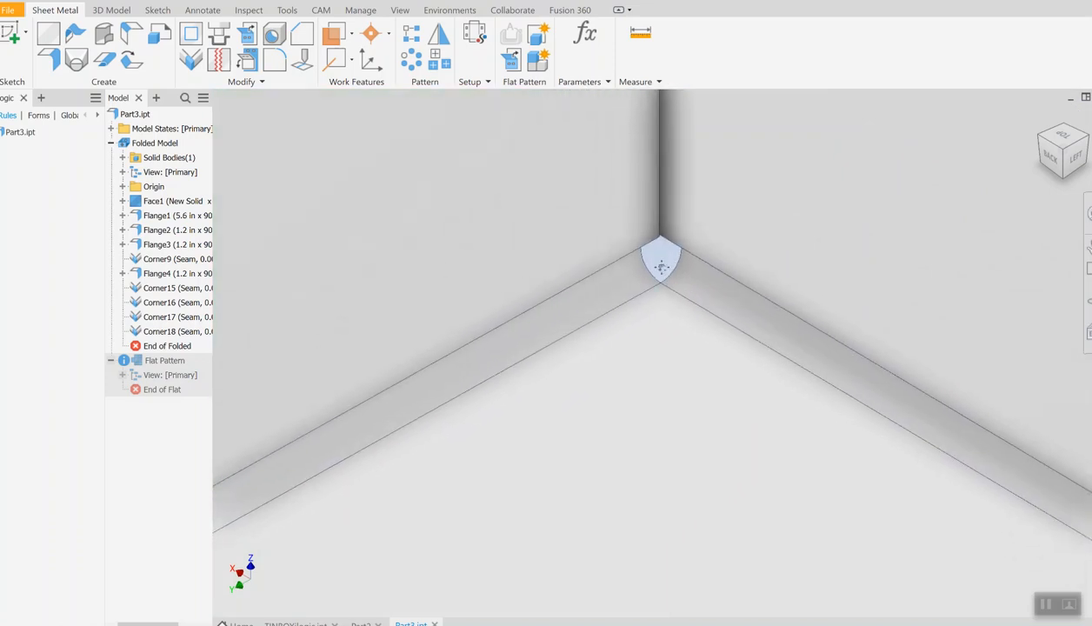
scroll(678, 283, "up", 3)
scroll(675, 277, "down", 4)
scroll(678, 281, "down", 2)
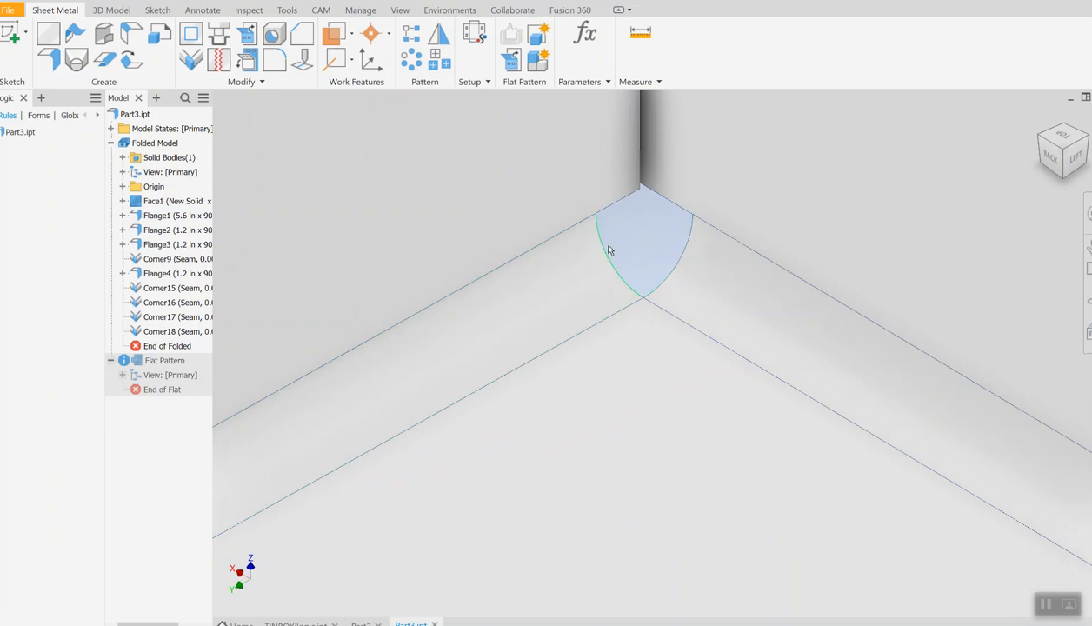
scroll(610, 252, "down", 2)
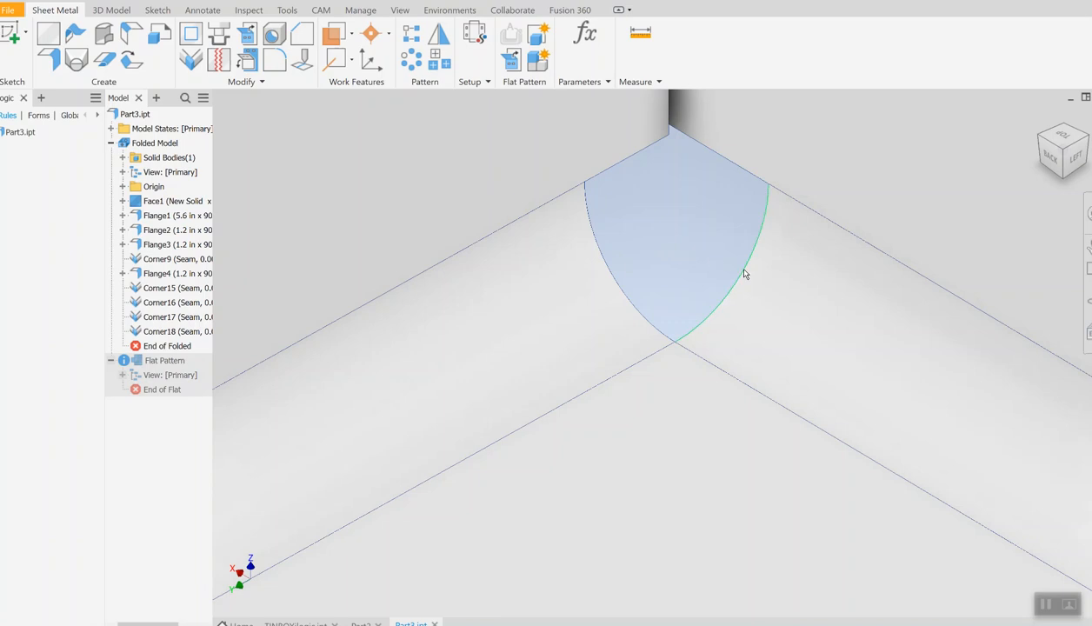
Examine the seam between the walls at the front outside corner of the box
scroll(744, 272, "up", 8)
scroll(711, 292, "down", 3)
scroll(719, 278, "up", 8)
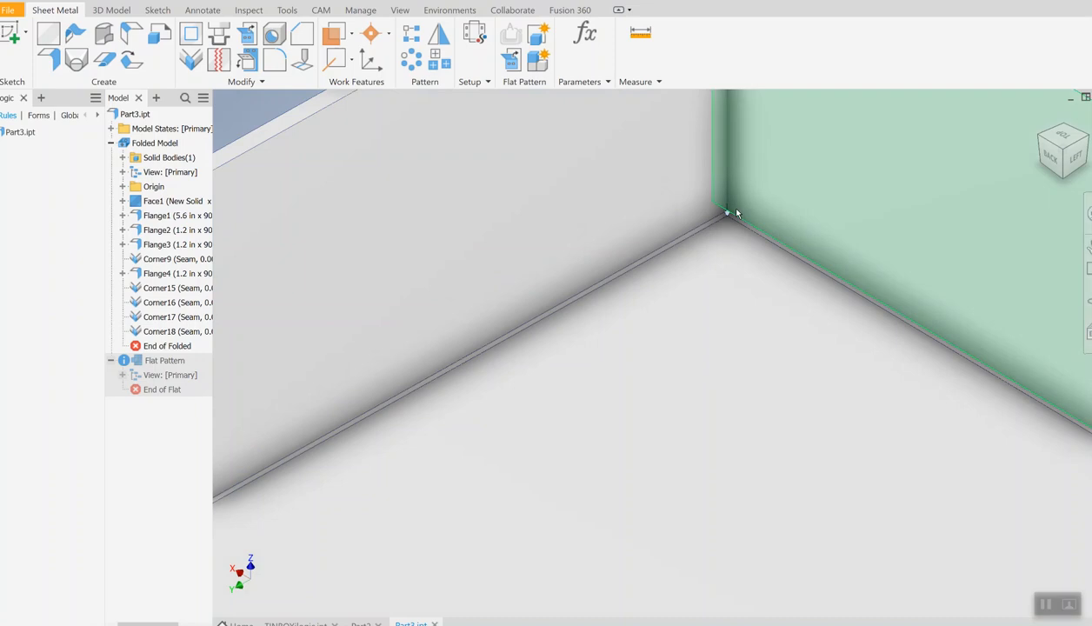
middle_click_drag(703, 292, 687, 243)
scroll(688, 303, "down", 8)
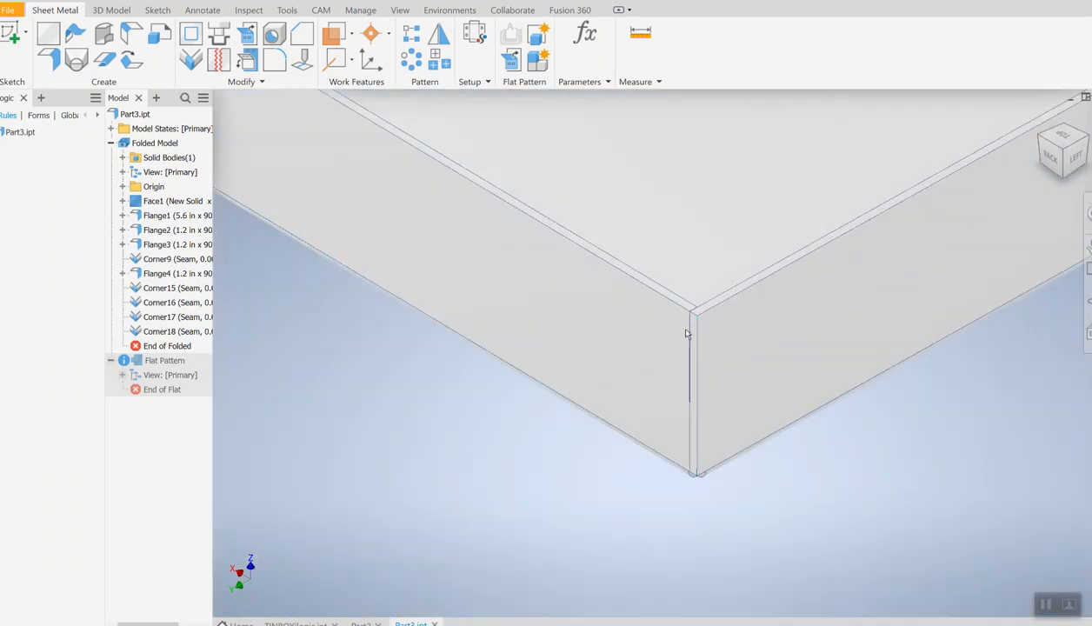
scroll(693, 448, "down", 3)
scroll(692, 435, "up", 10)
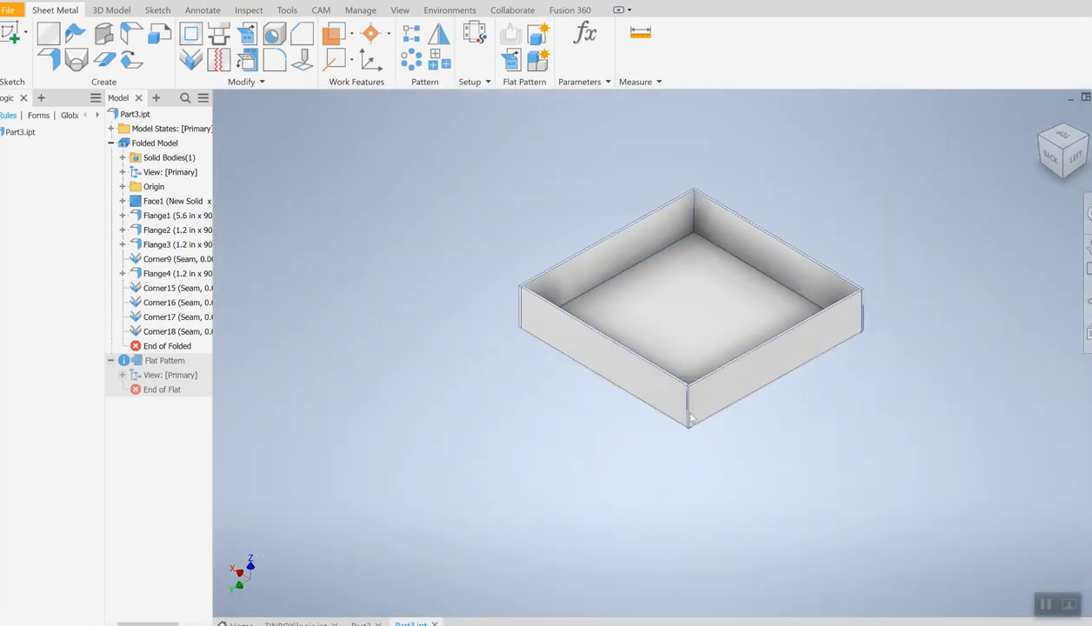
Compare the back inside corner opening and adjoining bends close up with the overall box
middle_click_drag(705, 283, 670, 337)
scroll(675, 304, "down", 8)
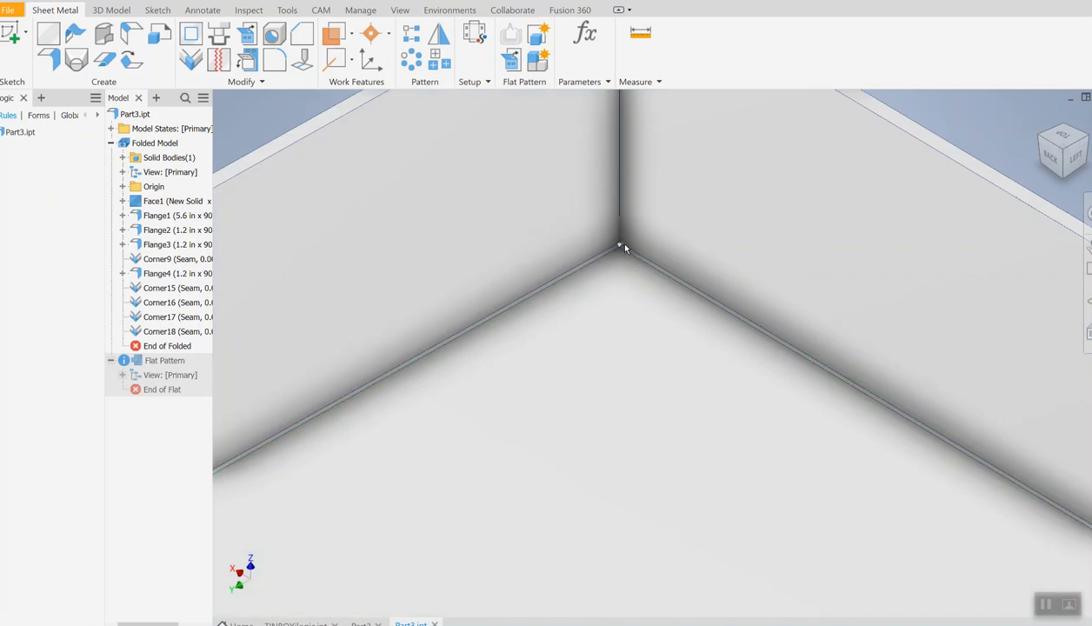
middle_click_drag(612, 252, 612, 282)
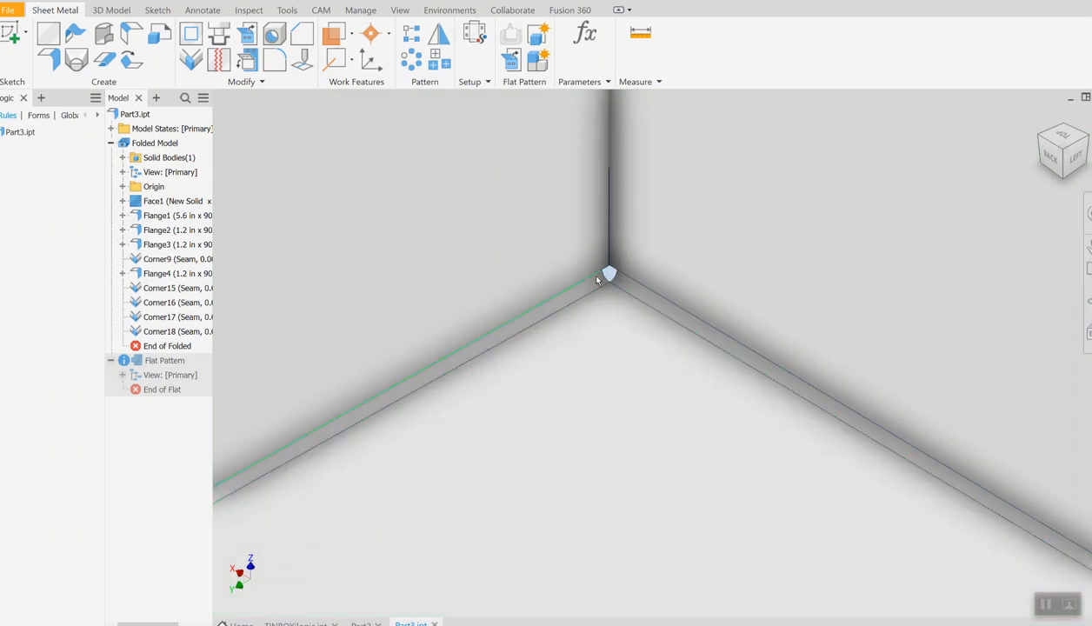
scroll(610, 261, "up", 1)
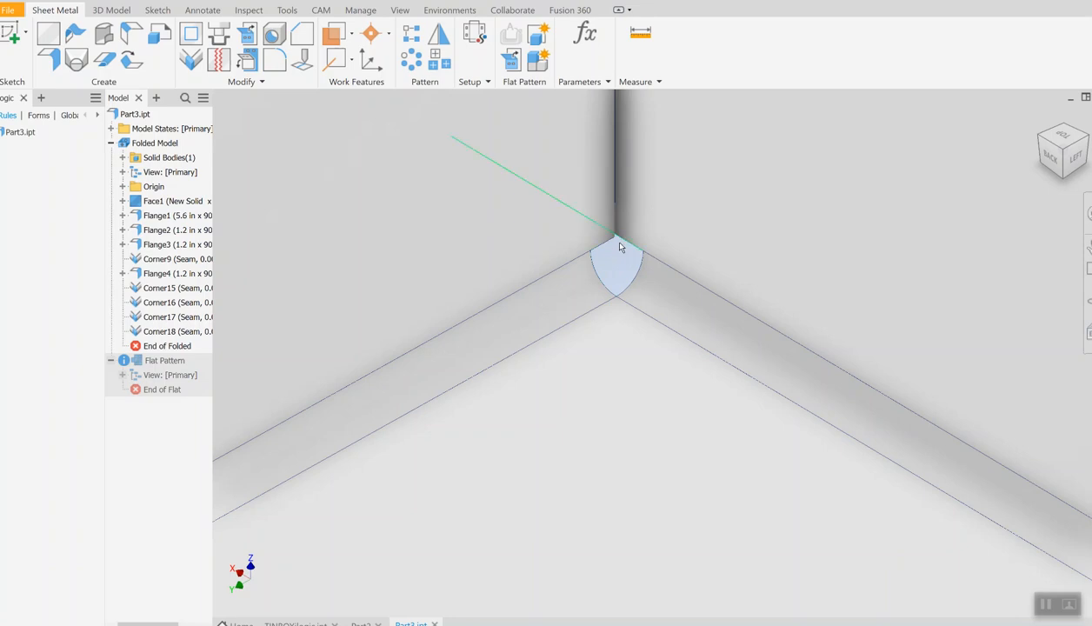
scroll(616, 278, "down", 4)
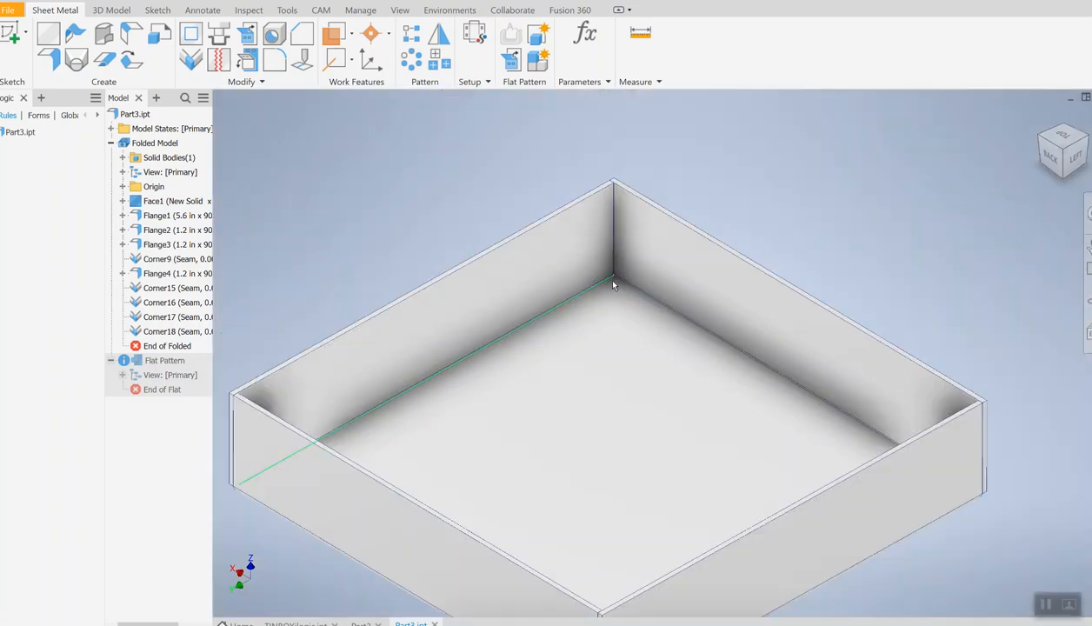
scroll(609, 269, "down", 2)
scroll(610, 237, "up", 5)
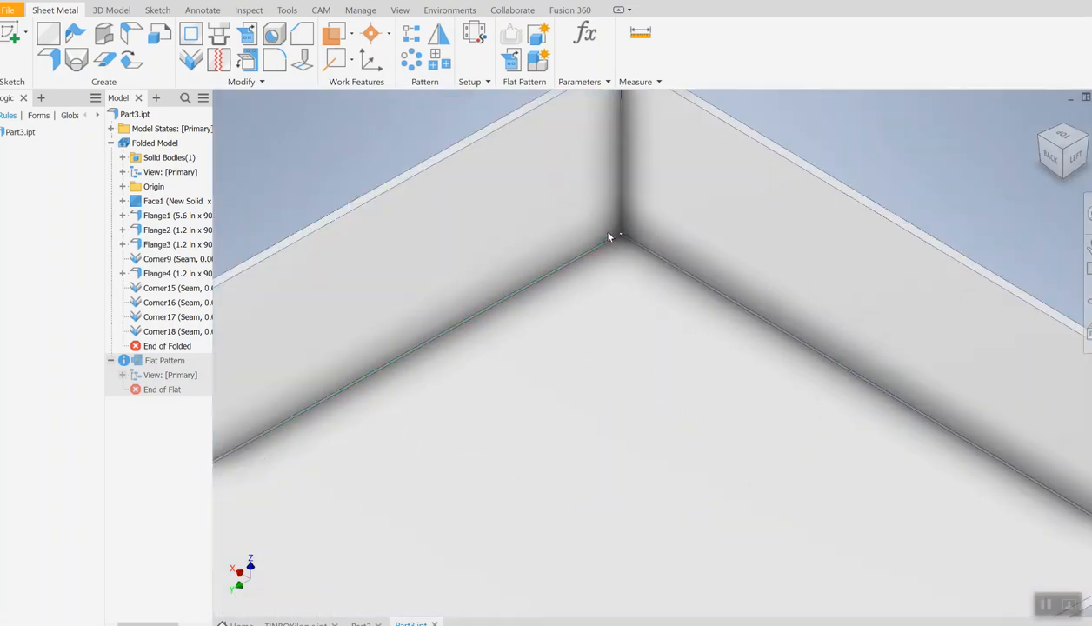
scroll(628, 236, "down", 6)
scroll(626, 252, "down", 3)
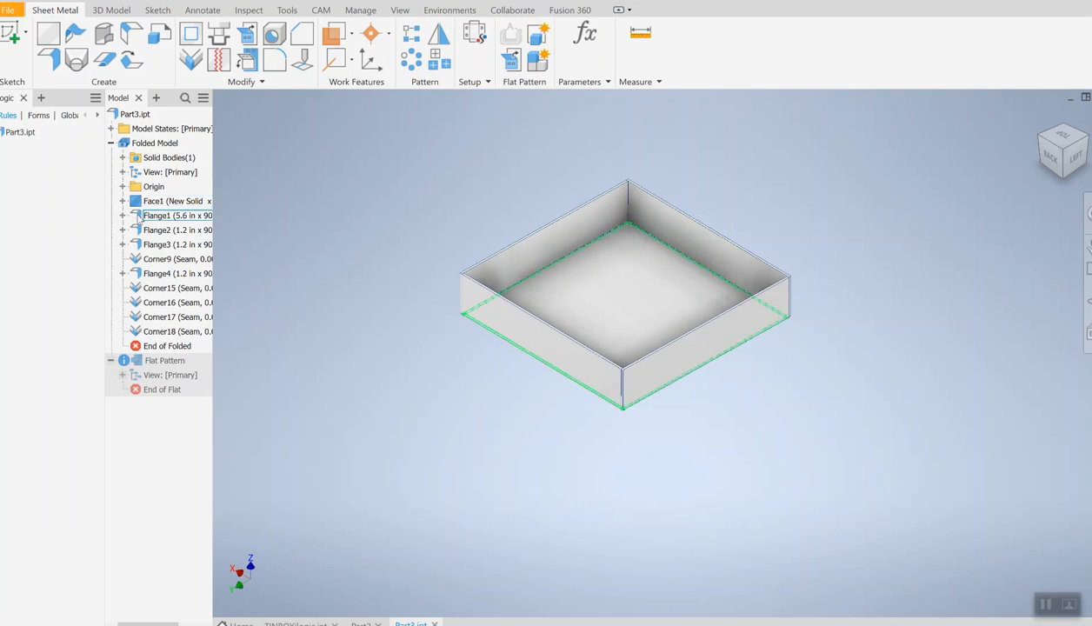
Review the shape and width extents settings of Flange1 and close them without changes
left_click(139, 219)
double_click(140, 218)
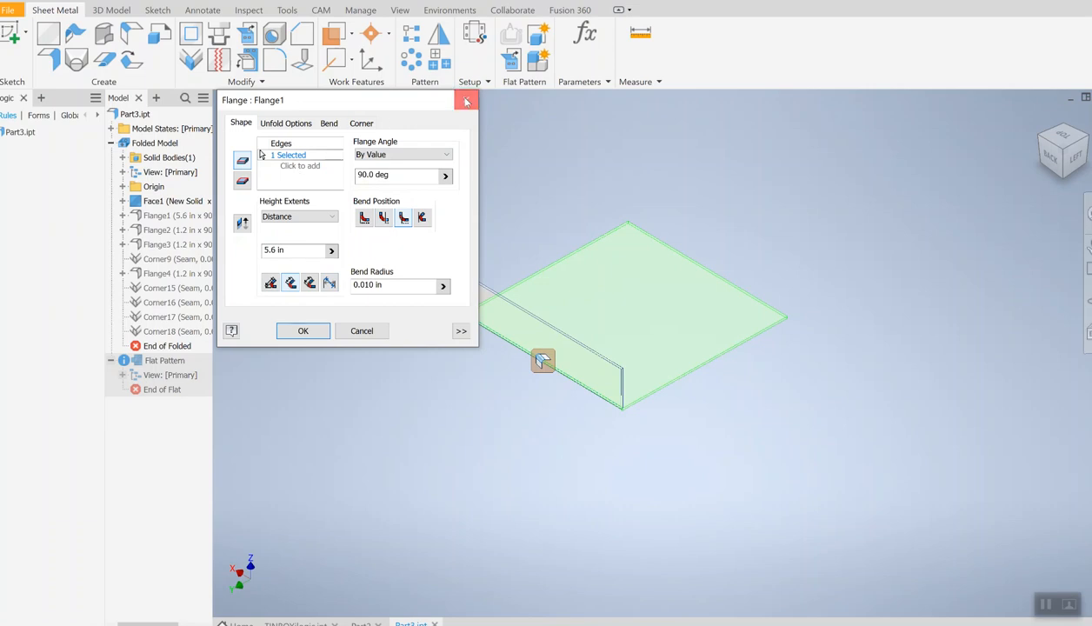
left_click(461, 331)
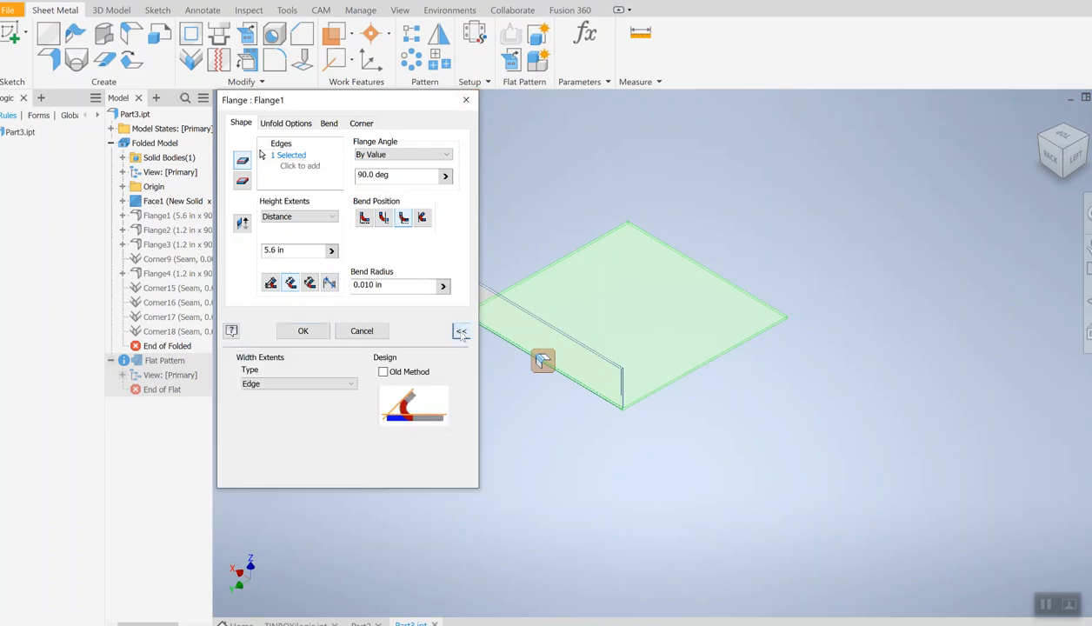
left_click(466, 99)
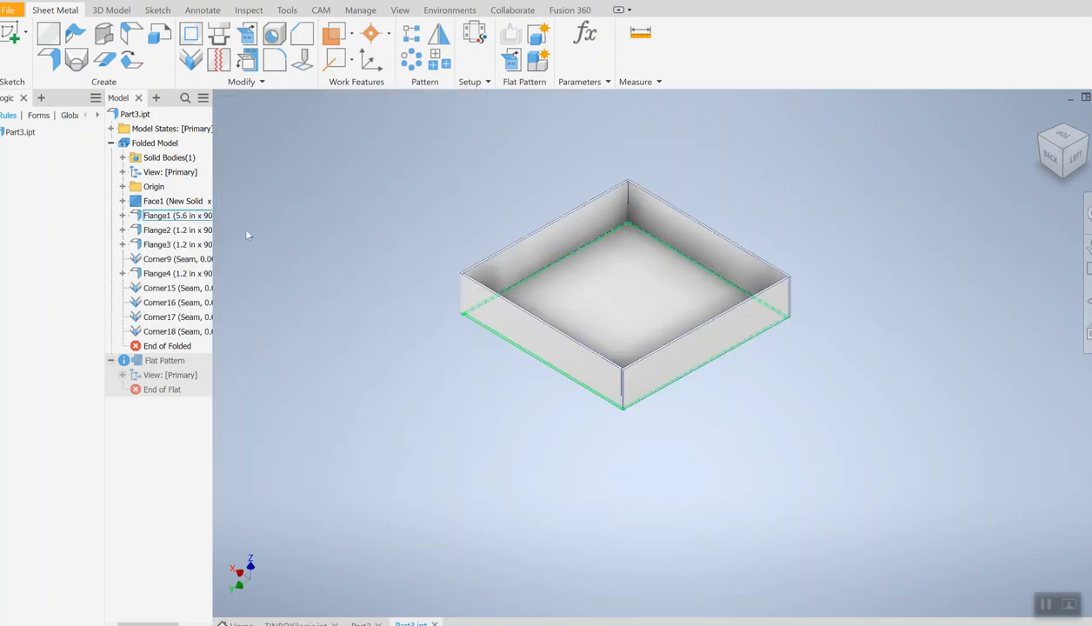
Review the Default sheet metal rule and its linked Default_KFactor unfold rule from the sheet metal defaults
left_click(146, 217)
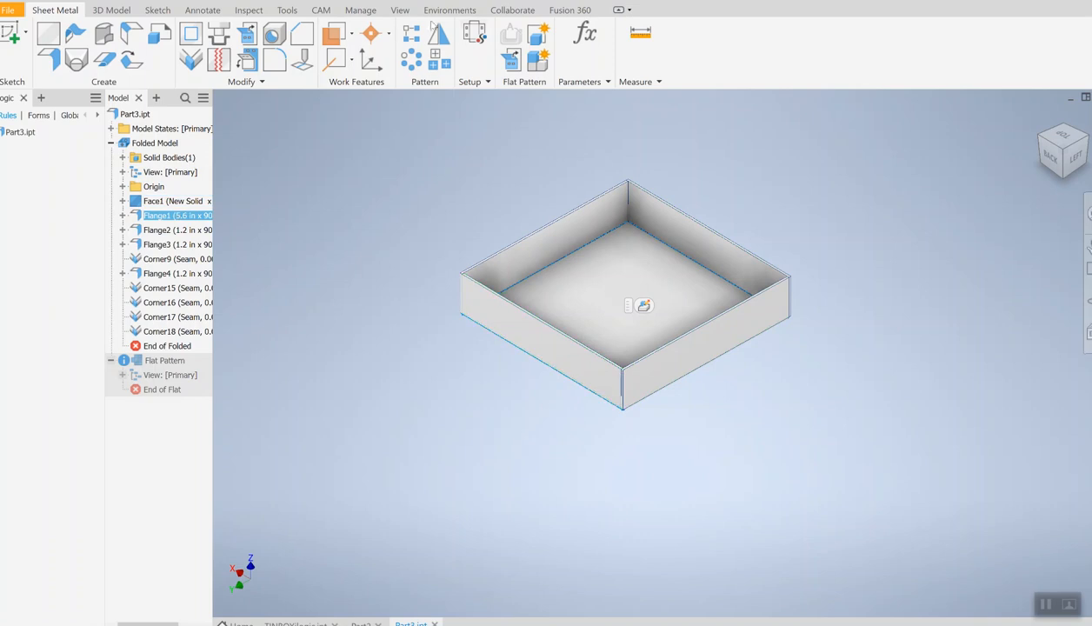
left_click(474, 35)
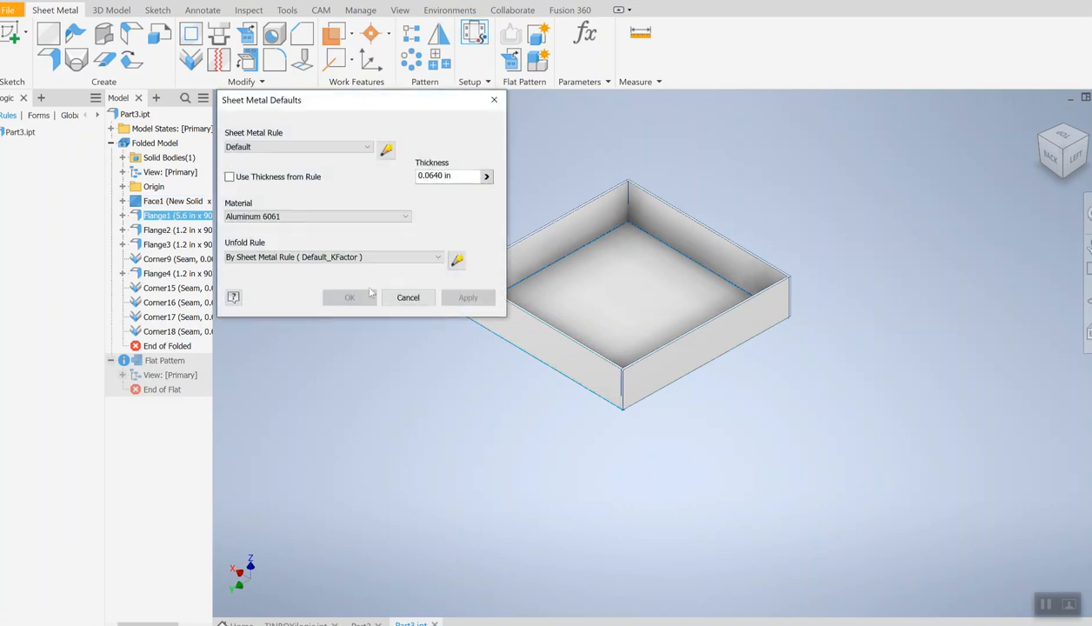
left_click(387, 150)
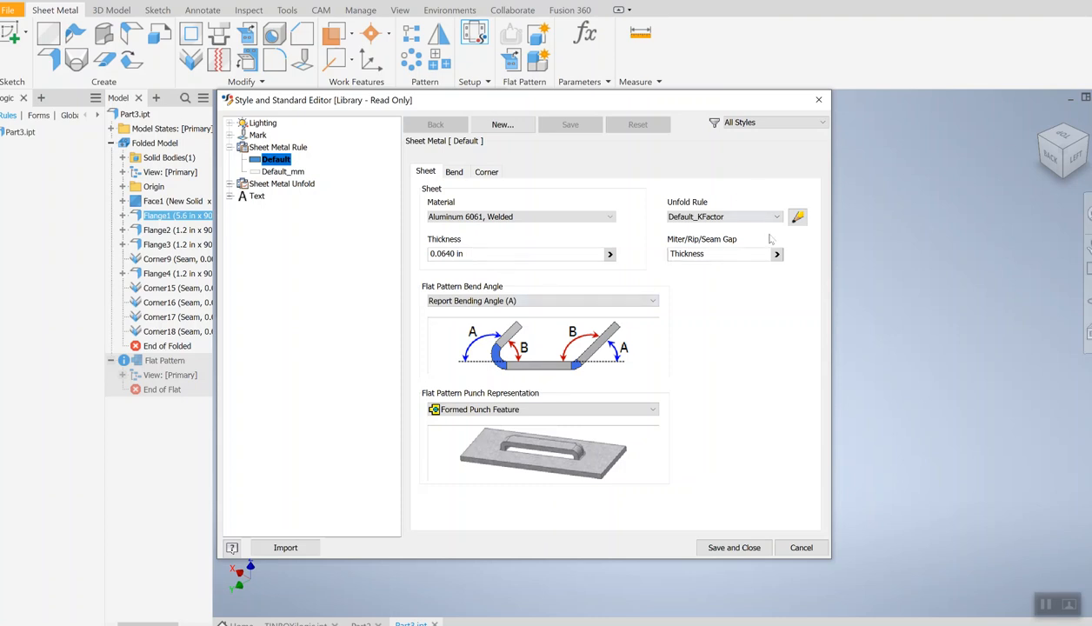
left_click(797, 218)
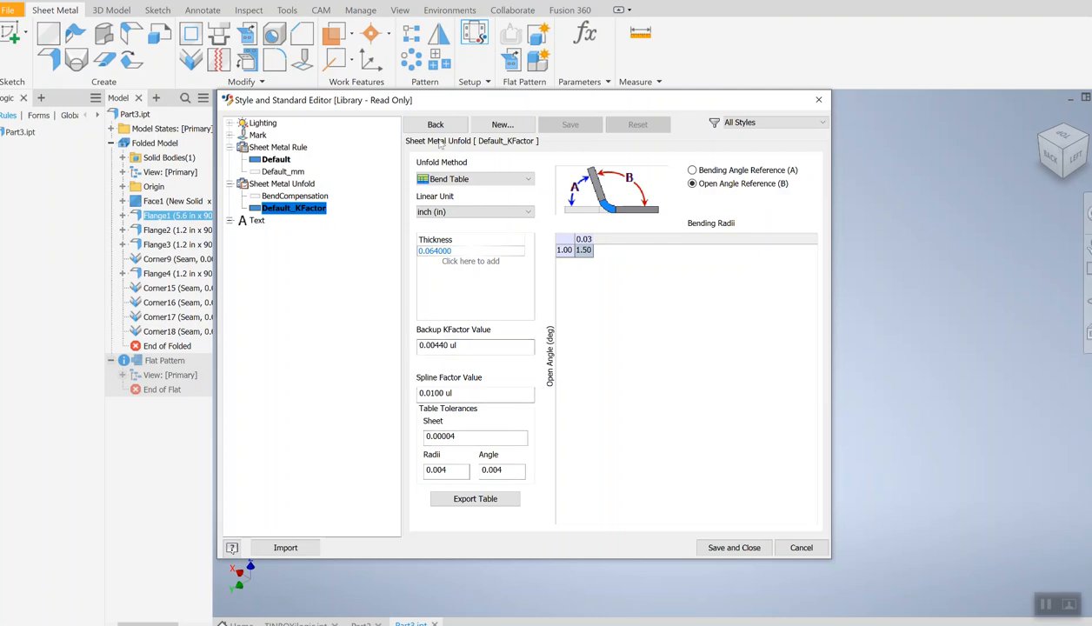
left_click(735, 548)
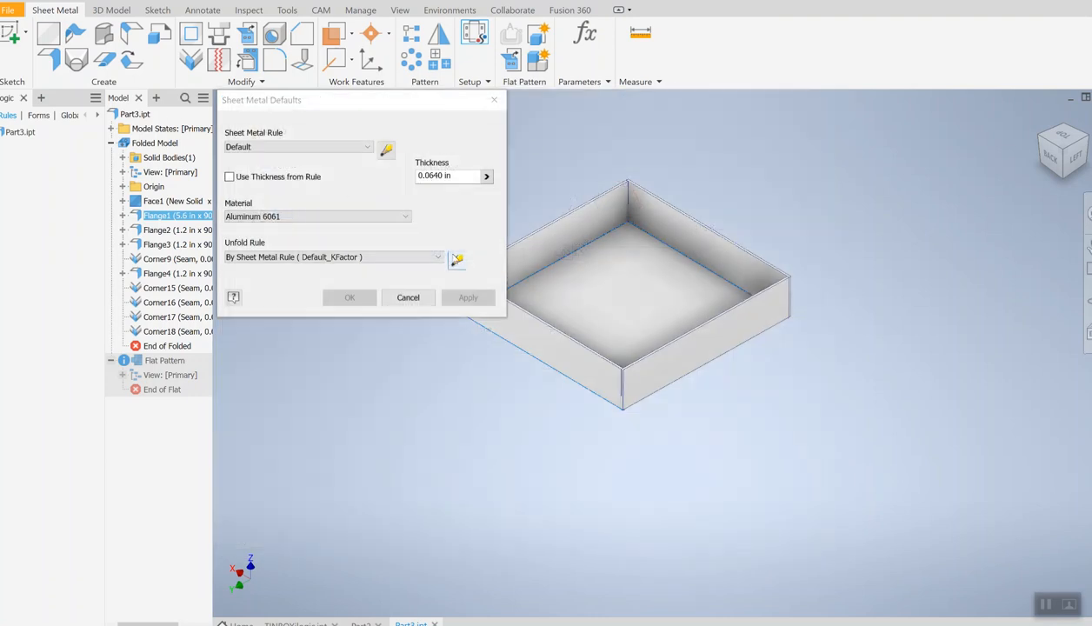
Recheck the Default sheet metal rule and inspect the sheet thickness entry in the Default_KFactor bend table
left_click(387, 150)
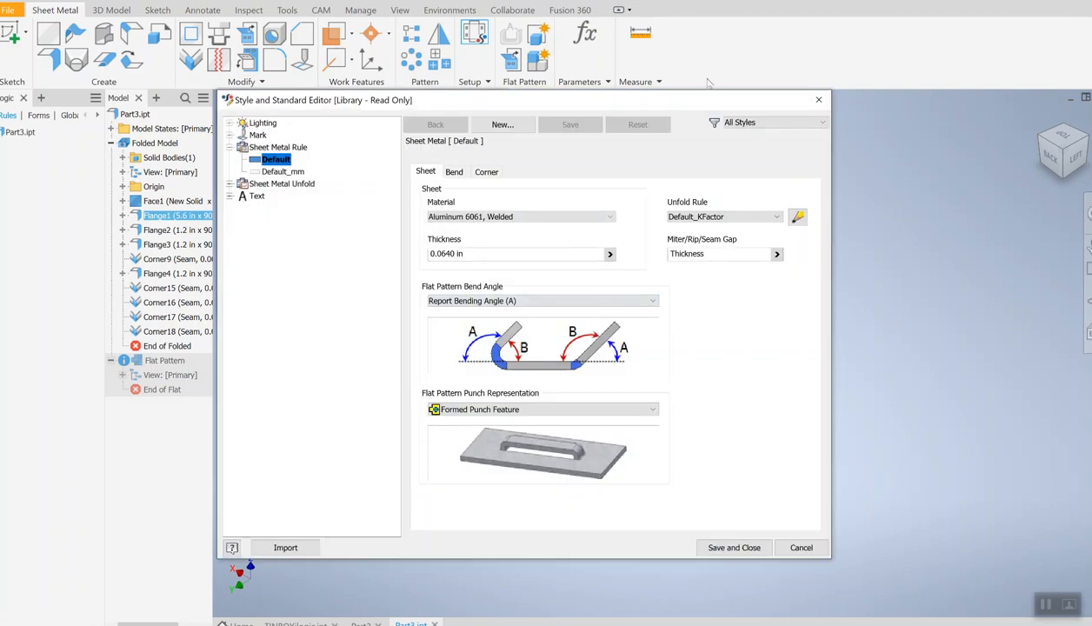
left_click(818, 99)
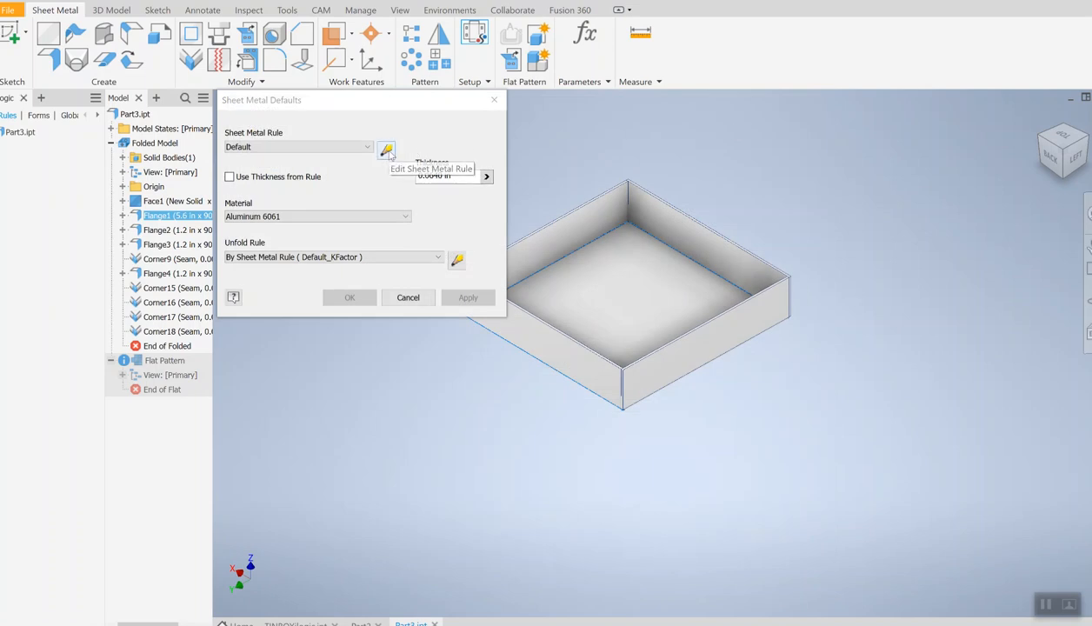
left_click(457, 260)
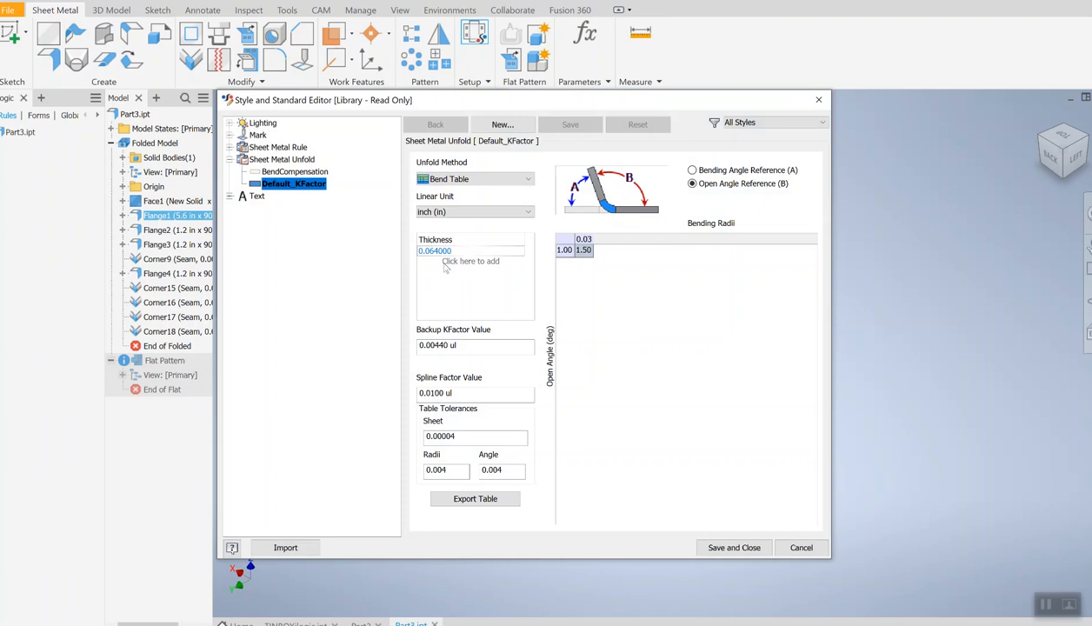
left_click(458, 250)
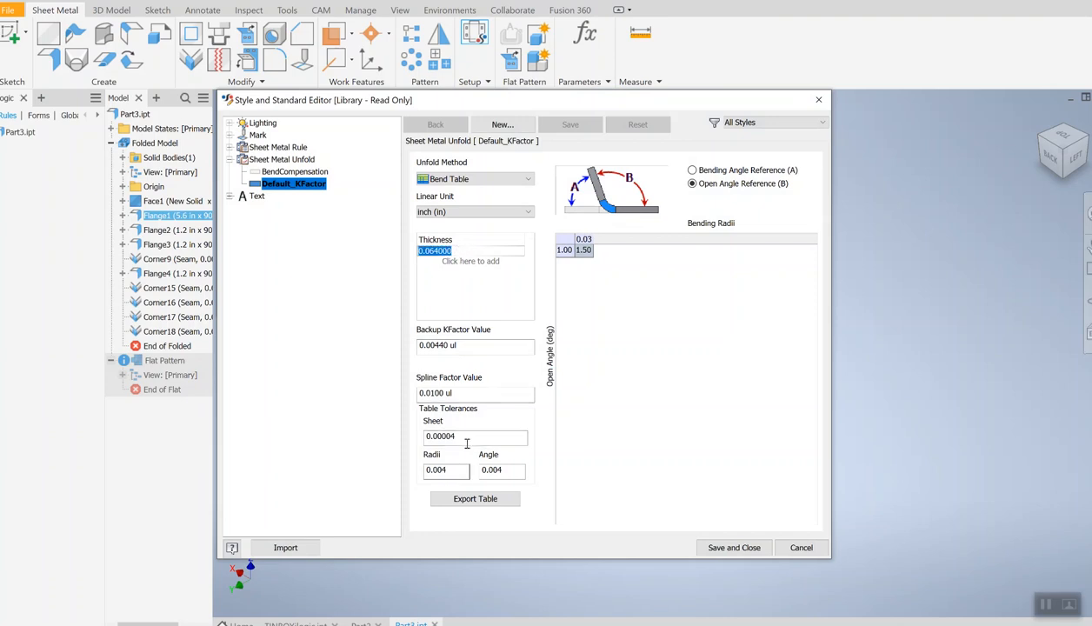
left_click(818, 100)
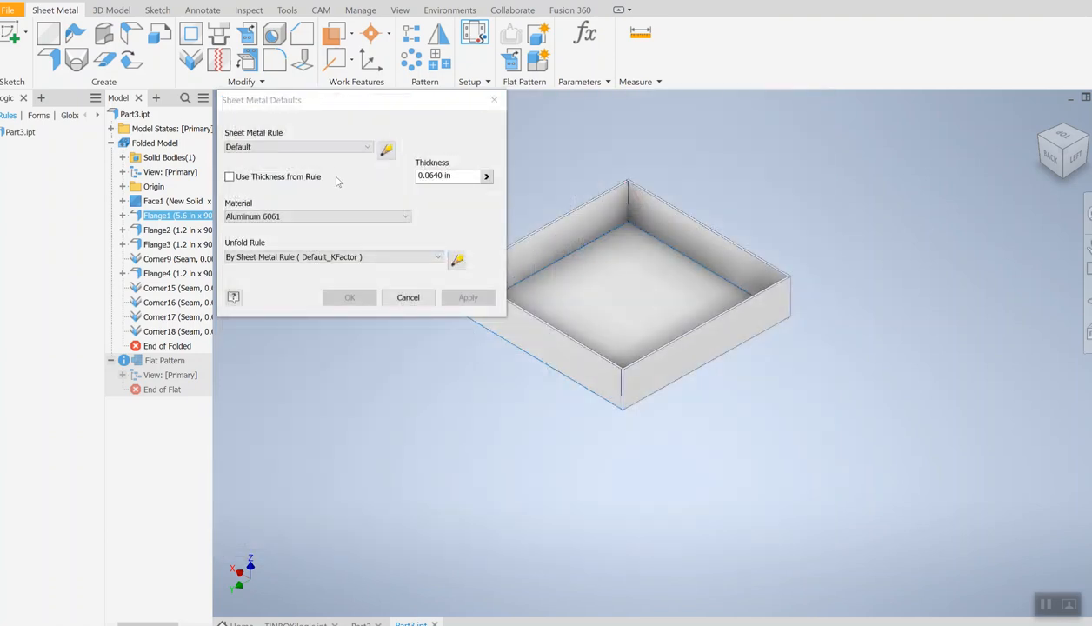
Check the material, thickness and seam gap of the Default sheet metal rule, and close the sheet metal defaults
left_click(386, 149)
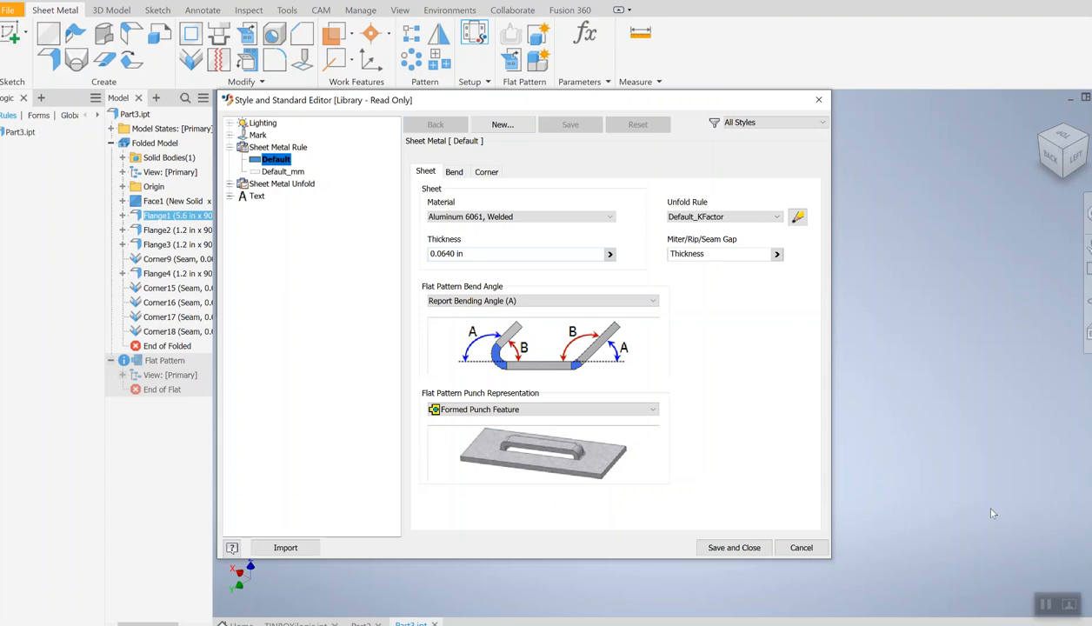
left_click(736, 547)
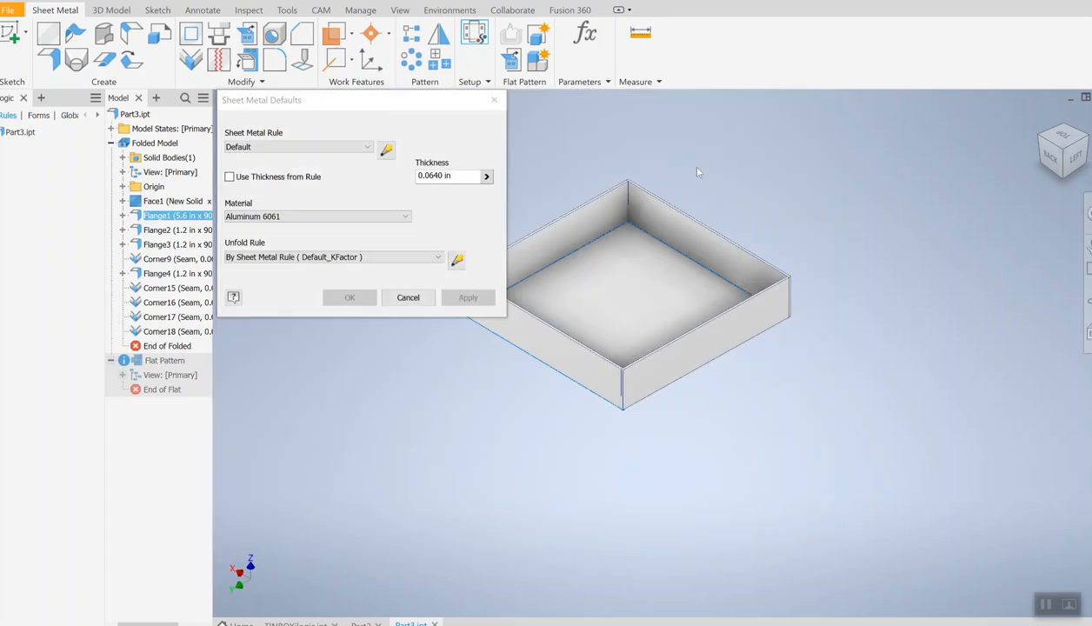
left_click(494, 100)
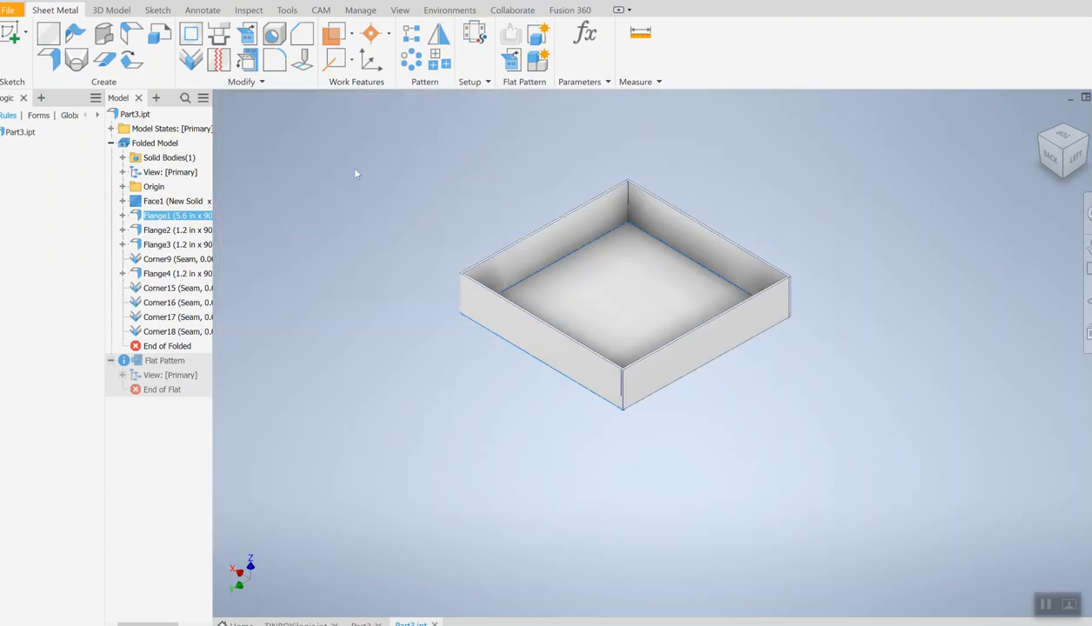
Select Flange2 and examine how it meets the neighbouring wall at the back inside corner
left_click(138, 229)
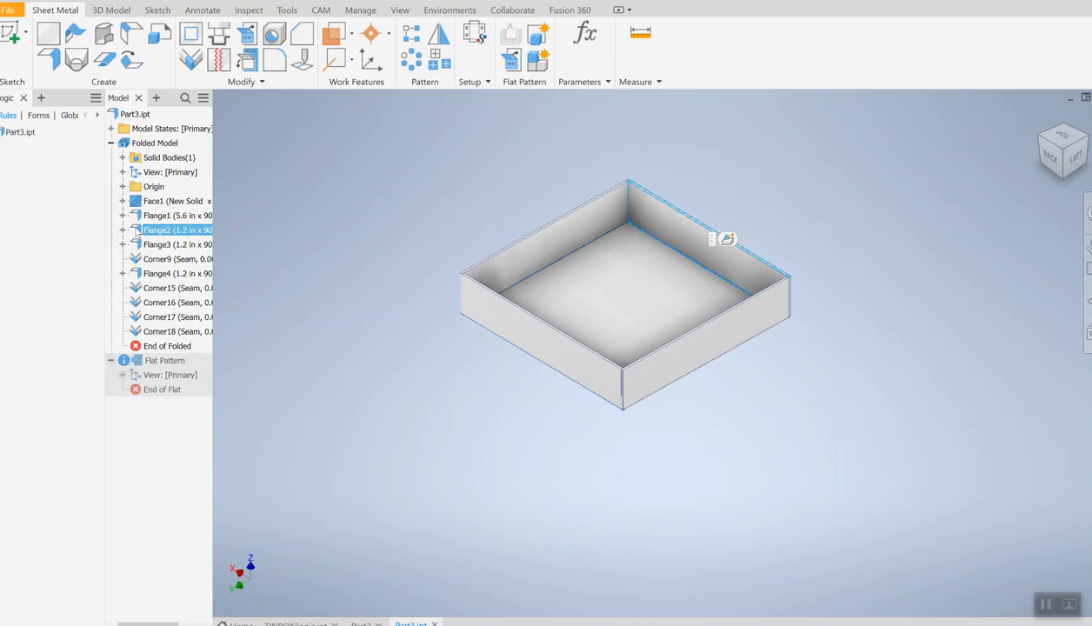
scroll(630, 237, "up", 5)
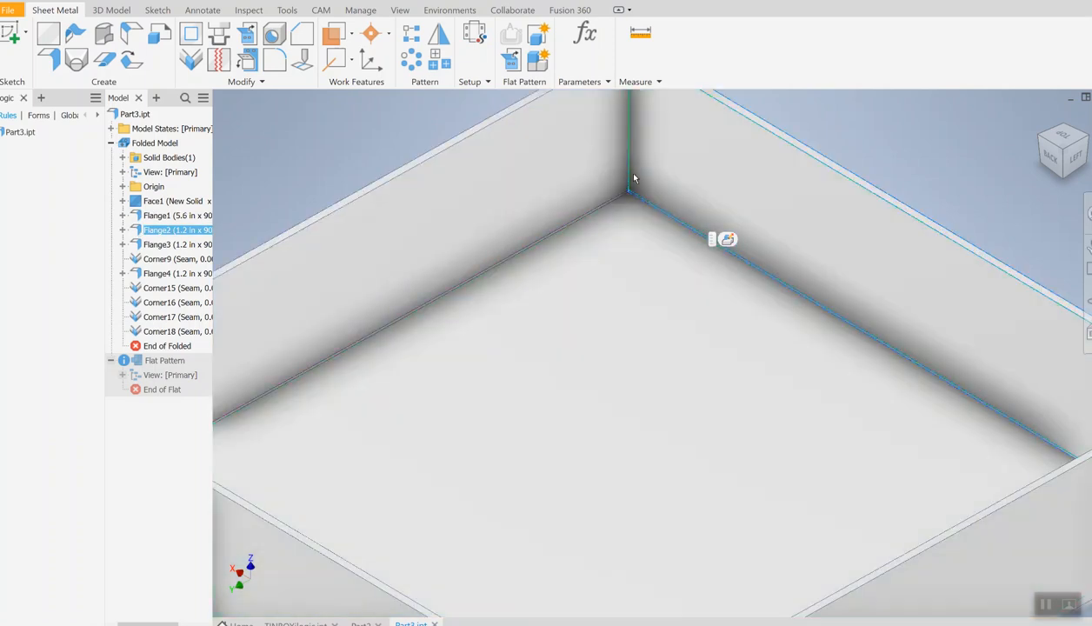
scroll(601, 237, "up", 5)
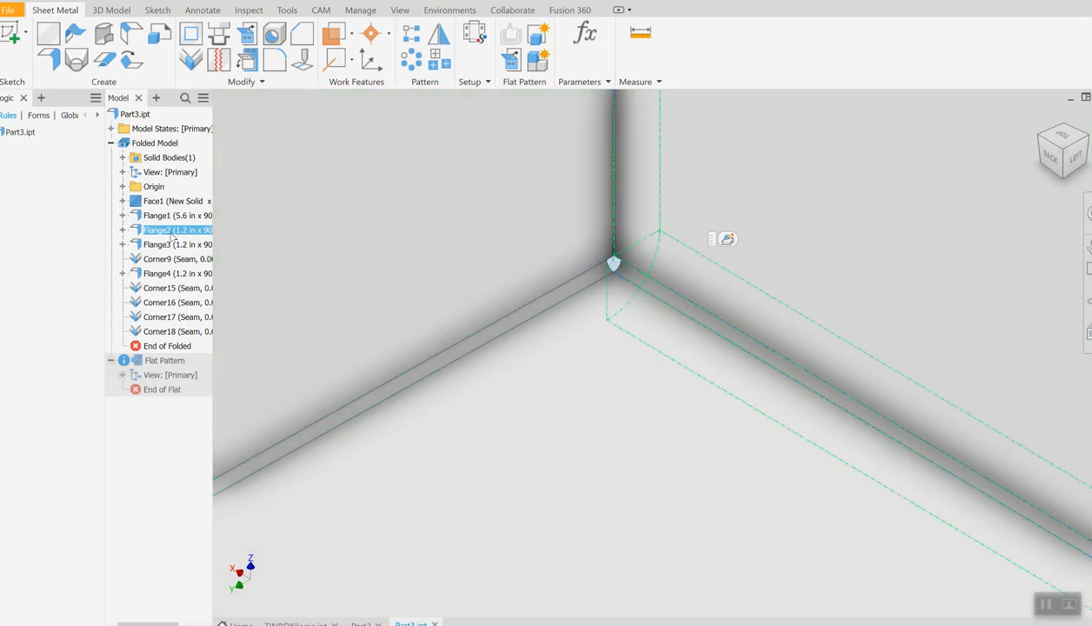
scroll(541, 236, "down", 5)
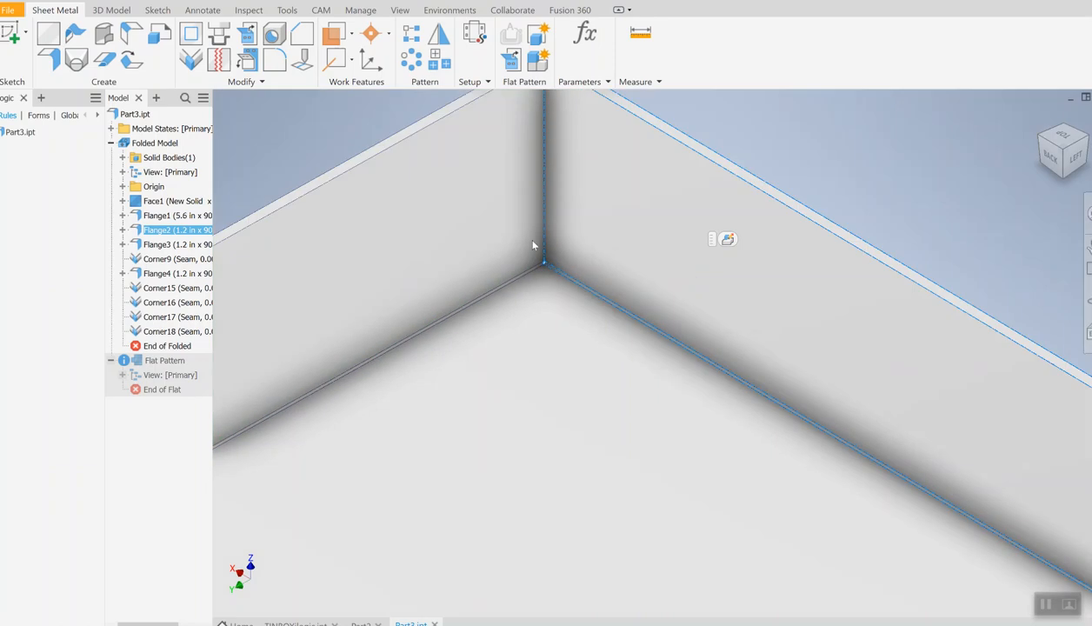
scroll(485, 298, "down", 5)
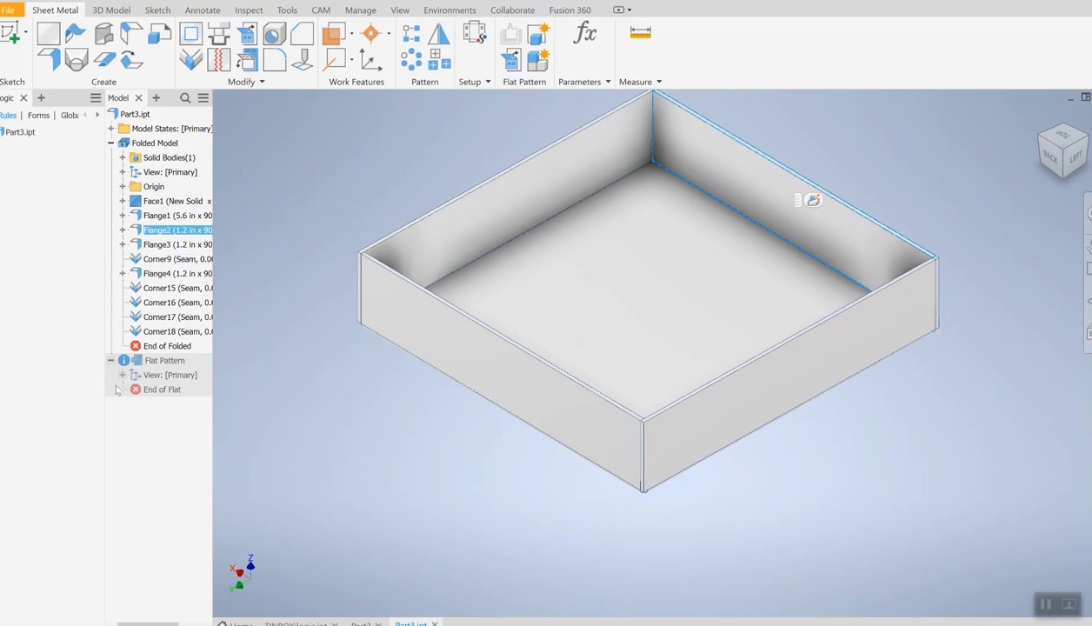
Open the flat pattern of the box
left_click(134, 364)
double_click(135, 364)
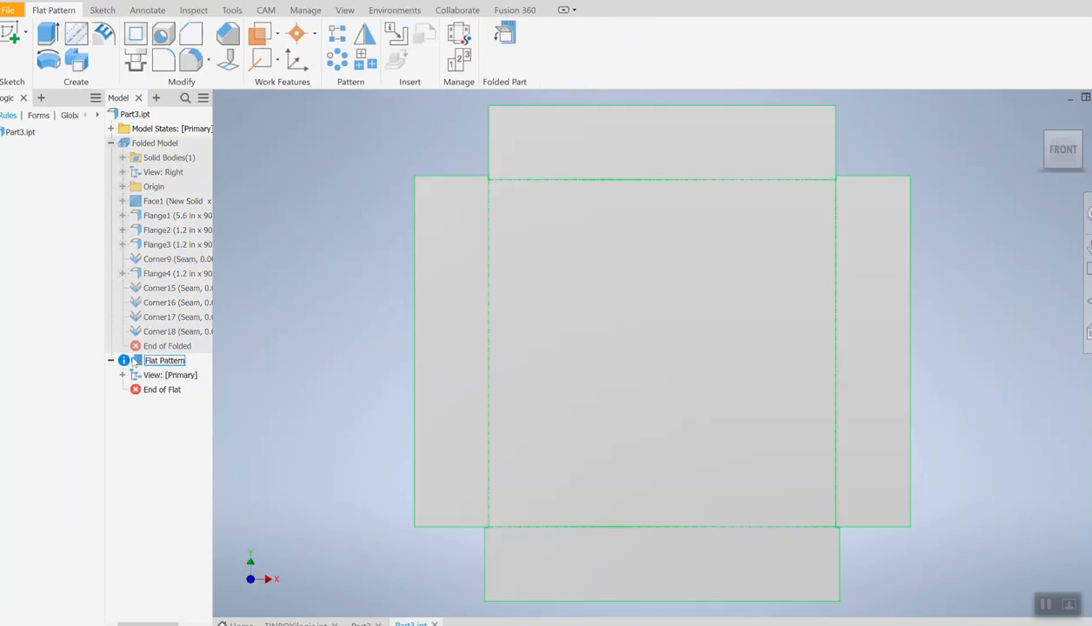
Examine the corner notch and bend lines where two flanges meet at the flat pattern's upper-left corner
scroll(477, 187, "down", 3)
scroll(522, 200, "down", 4)
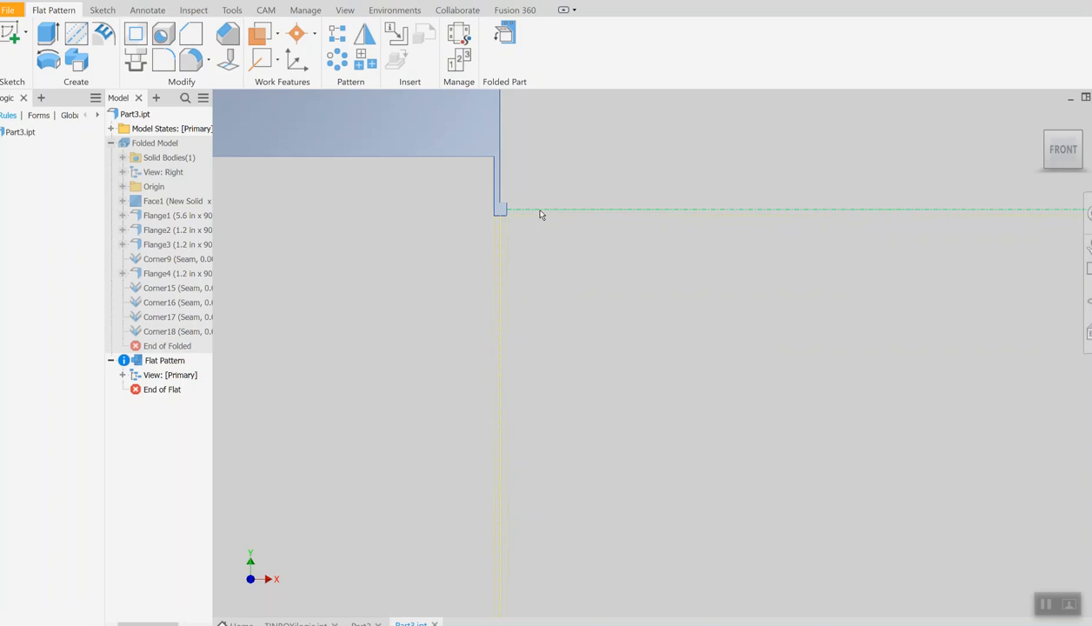
mouse_move(540, 215)
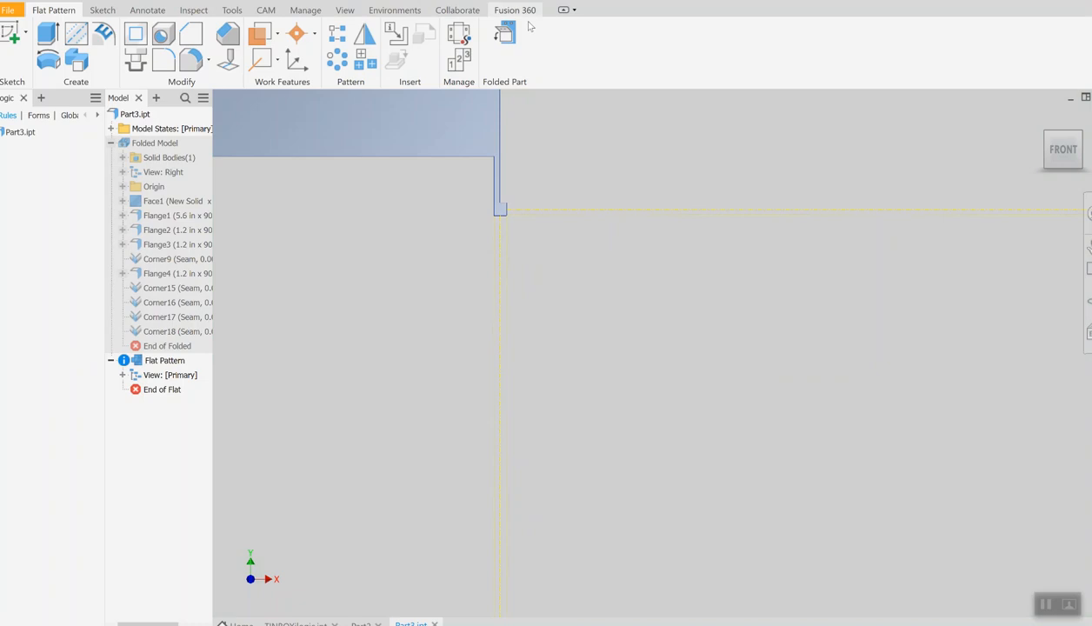
Return to the folded part and examine the back inside corner where the walls meet the base
left_click(506, 35)
scroll(701, 208, "up", 5)
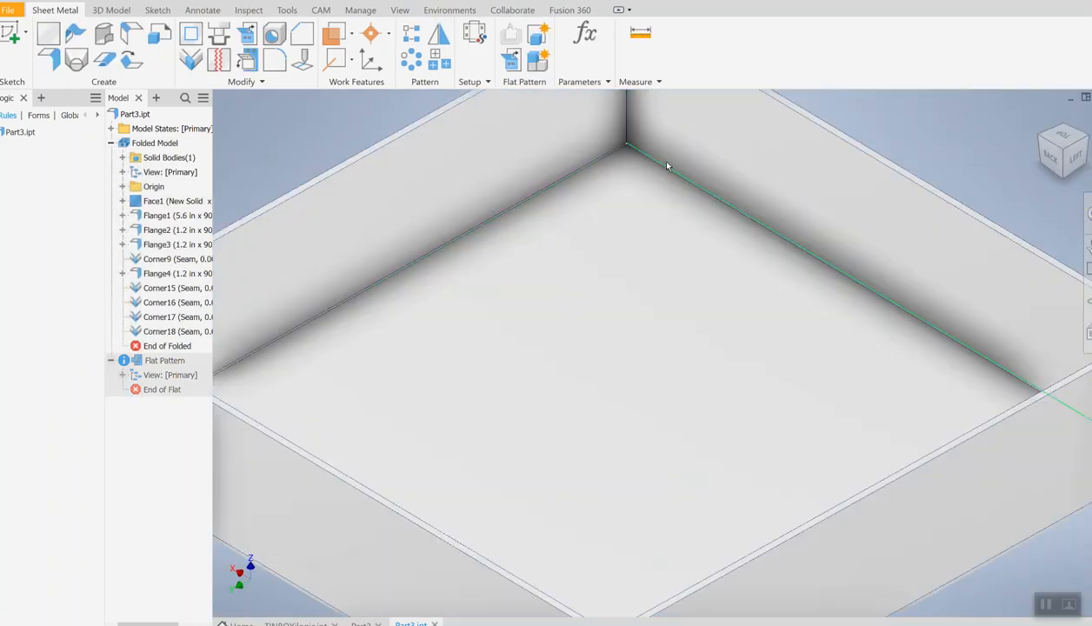
scroll(619, 145, "up", 4)
scroll(641, 174, "down", 4)
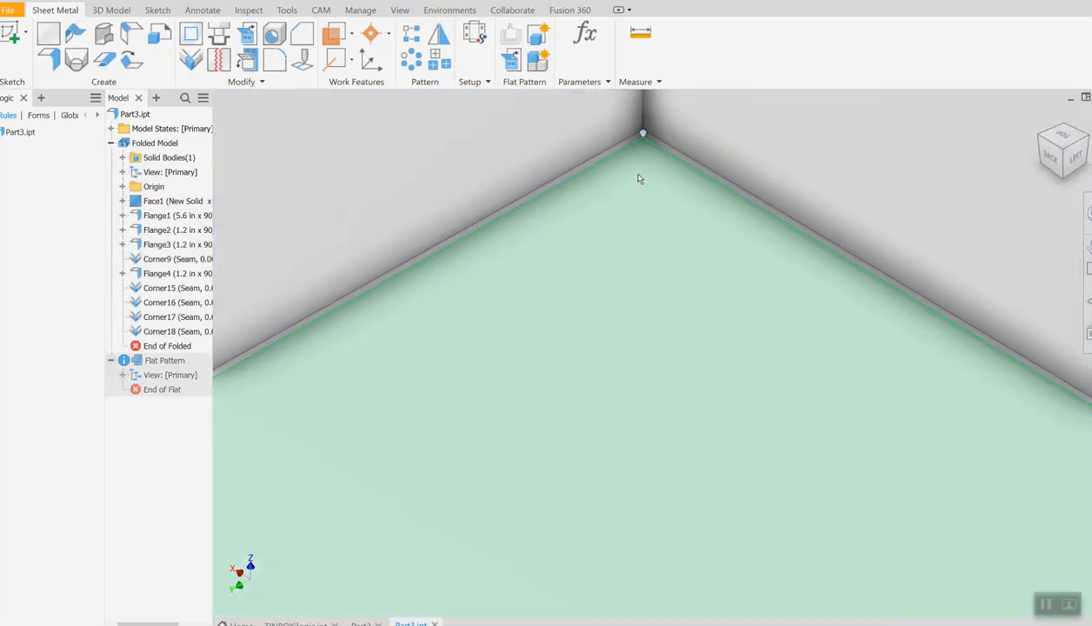
scroll(641, 169, "down", 5)
scroll(658, 166, "up", 3)
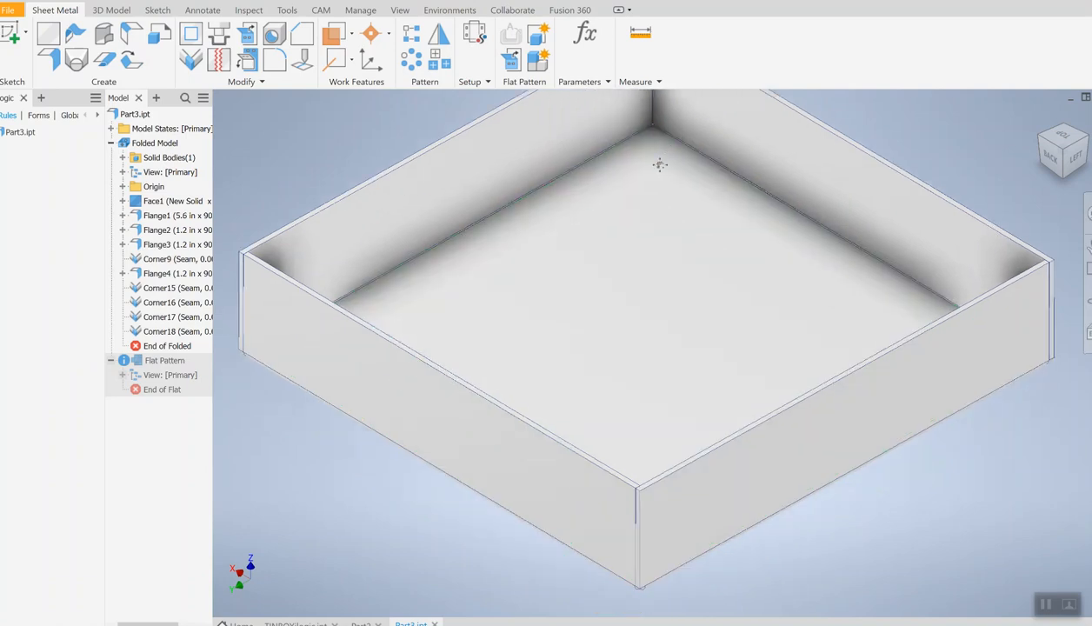
middle_click_drag(646, 161, 679, 219)
scroll(666, 256, "down", 3)
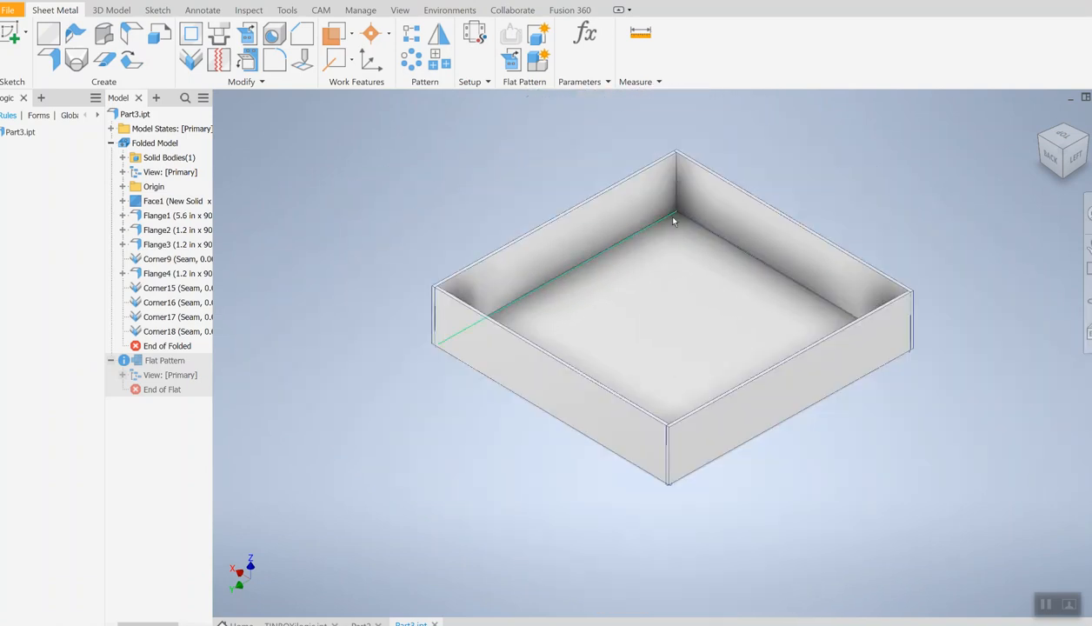